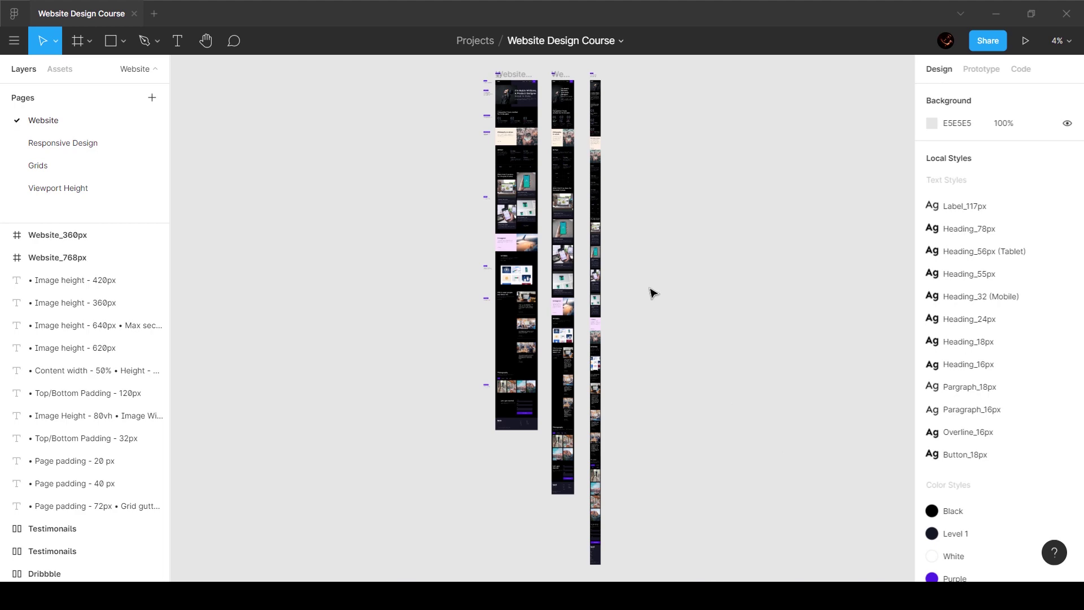
- Scroll up over the Website_1440 frame to reveal its Page Settings notes (padding 72px, gutter 24px)
{"action": "scroll", "coordinate": [487, 79], "scroll_direction": "up", "scroll_amount": 5}
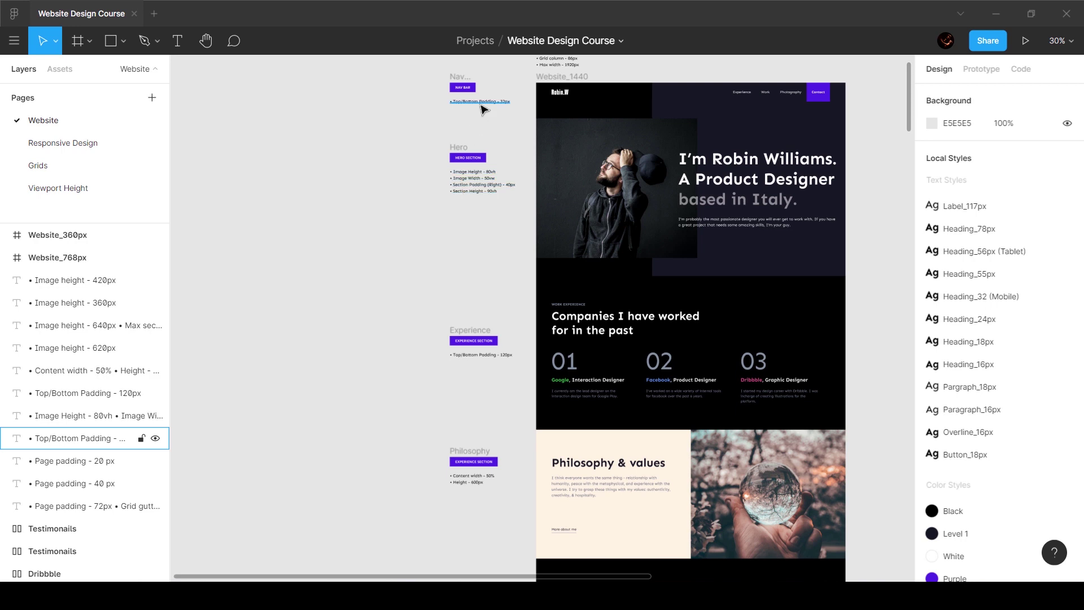
{"action": "scroll", "coordinate": [484, 107], "scroll_direction": "up", "scroll_amount": 3}
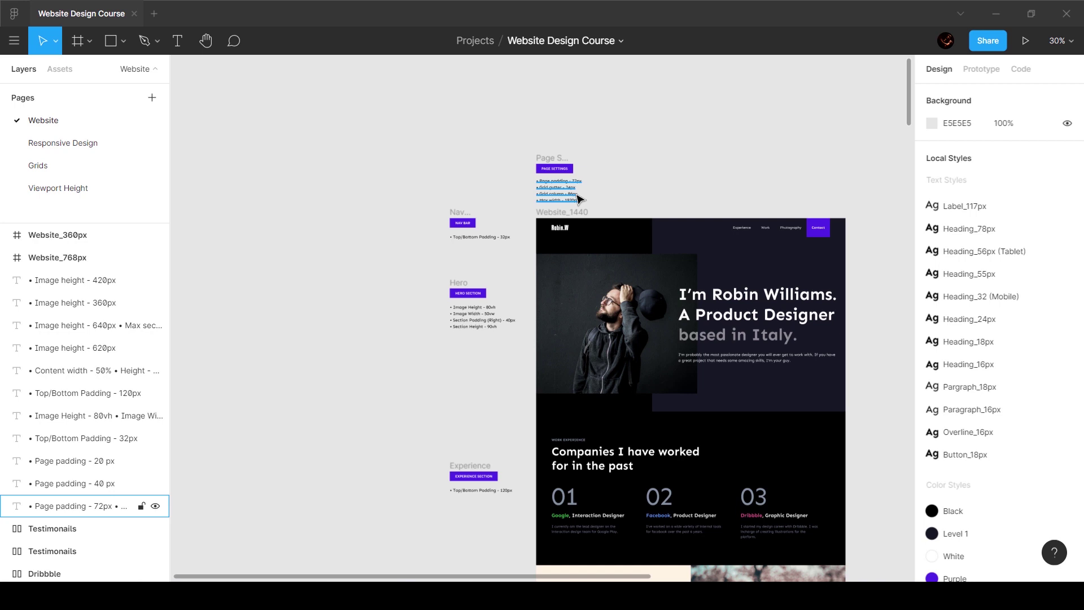
- Switch to the Code view and confirm 'Anyone with the link' stays at 'can view'
{"action": "left_click", "coordinate": [1022, 69]}
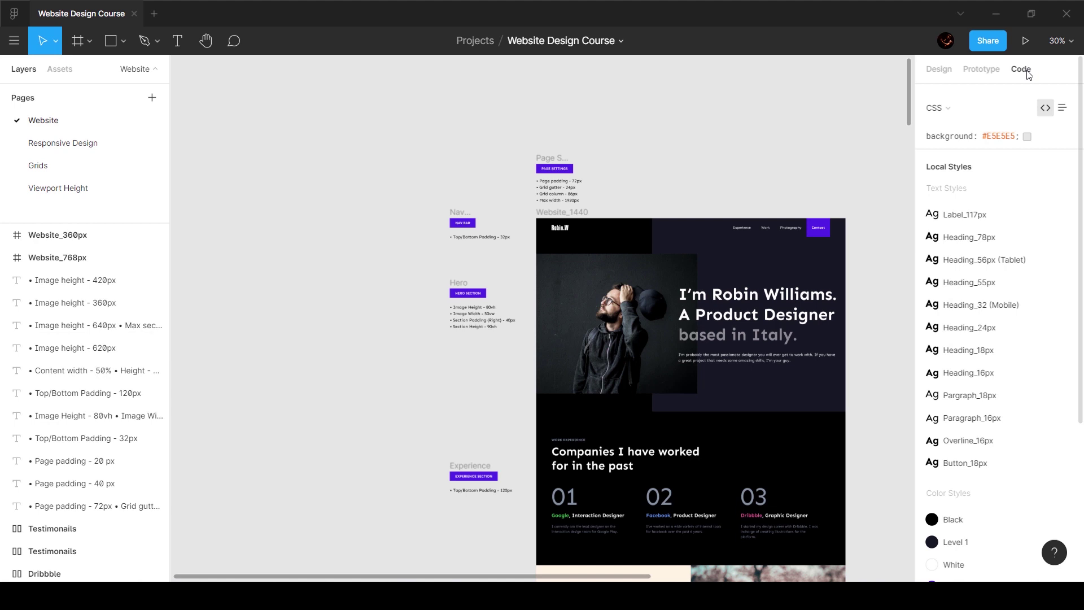
{"action": "left_click", "coordinate": [987, 41]}
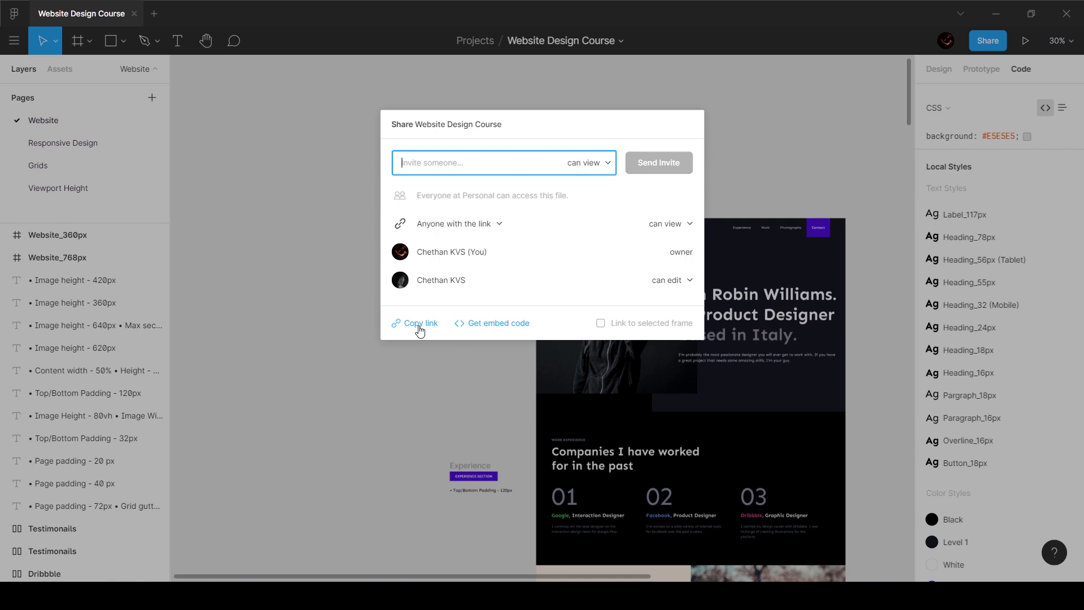
{"action": "left_click", "coordinate": [602, 163]}
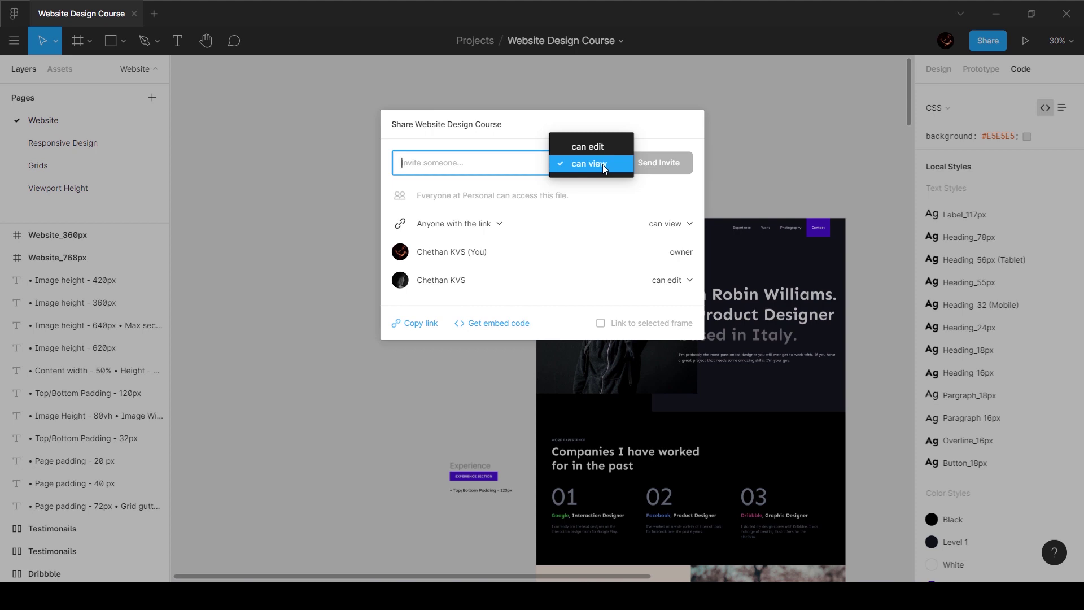
{"action": "left_click", "coordinate": [823, 174]}
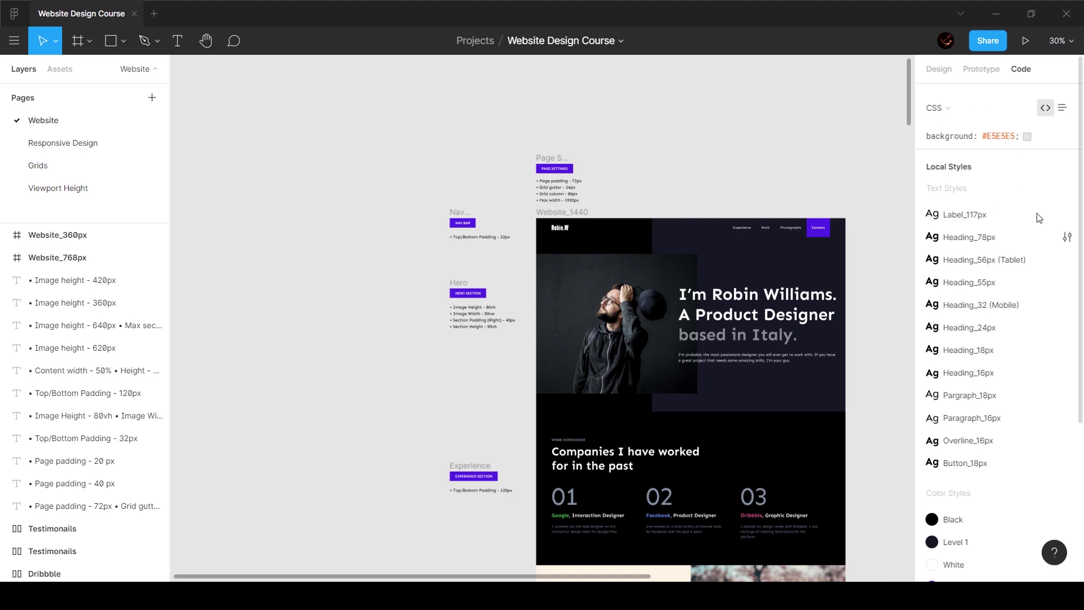
- Switch the generated code language from CSS to iOS, then to Android
{"action": "left_click", "coordinate": [955, 110]}
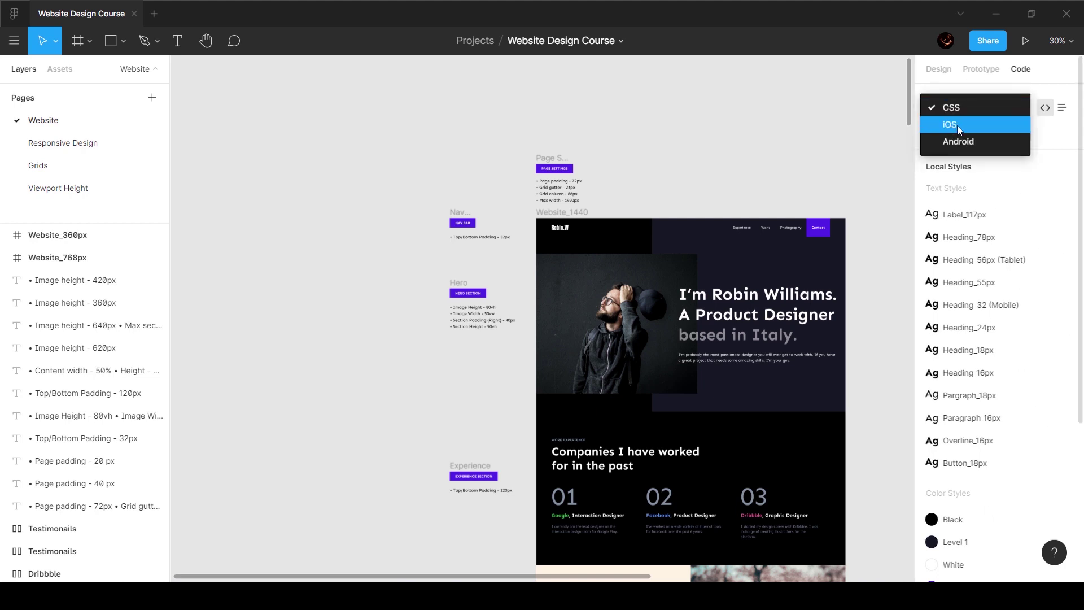
{"action": "left_click", "coordinate": [951, 93]}
{"action": "left_click", "coordinate": [958, 107]}
{"action": "left_click", "coordinate": [962, 125]}
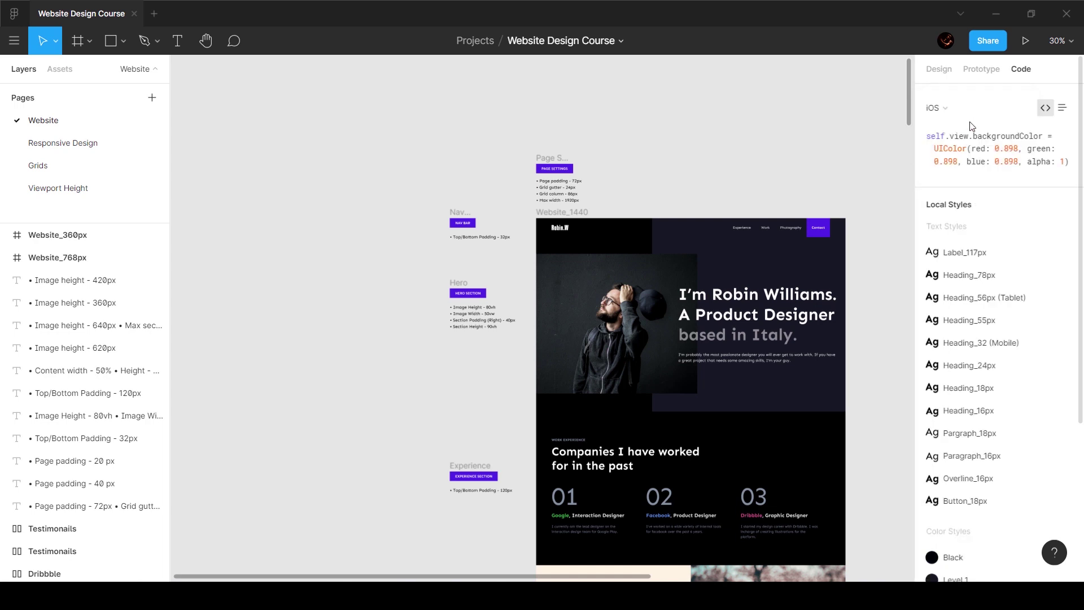
{"action": "left_click", "coordinate": [938, 107]}
{"action": "left_click", "coordinate": [958, 123]}
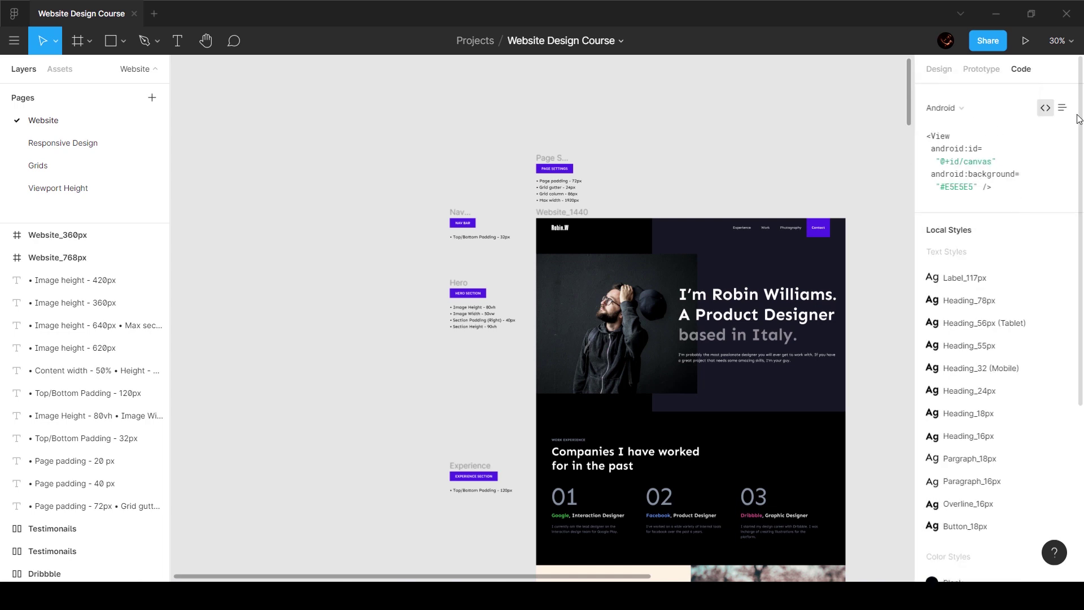
- Select the hero heading to read its code, then return to its Design properties
{"action": "left_click", "coordinate": [744, 308], "text": "ctrl"}
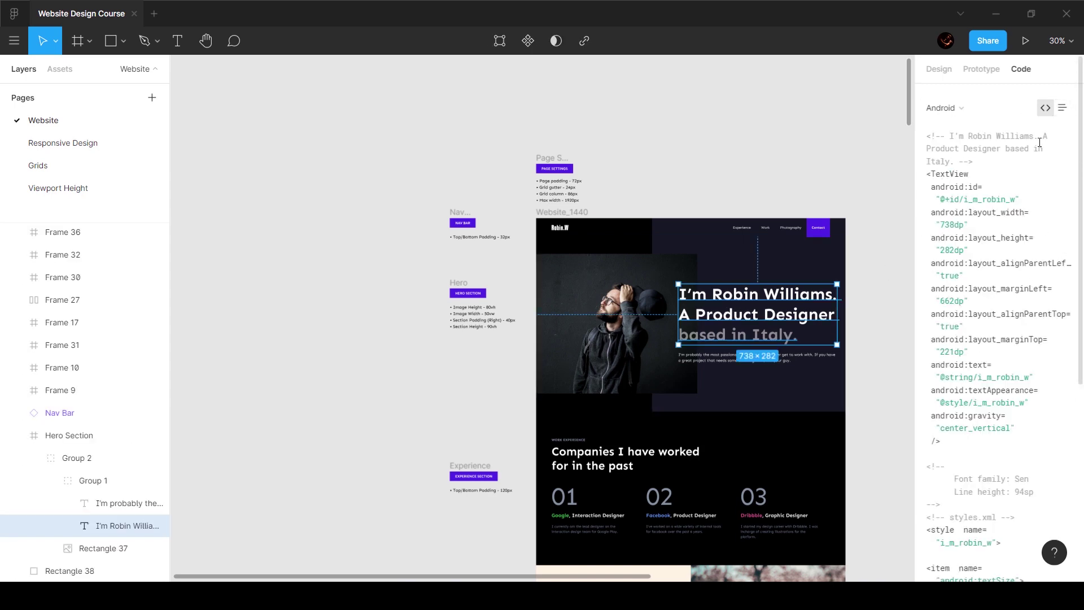
{"action": "scroll", "coordinate": [1004, 165], "scroll_direction": "down", "scroll_amount": 5}
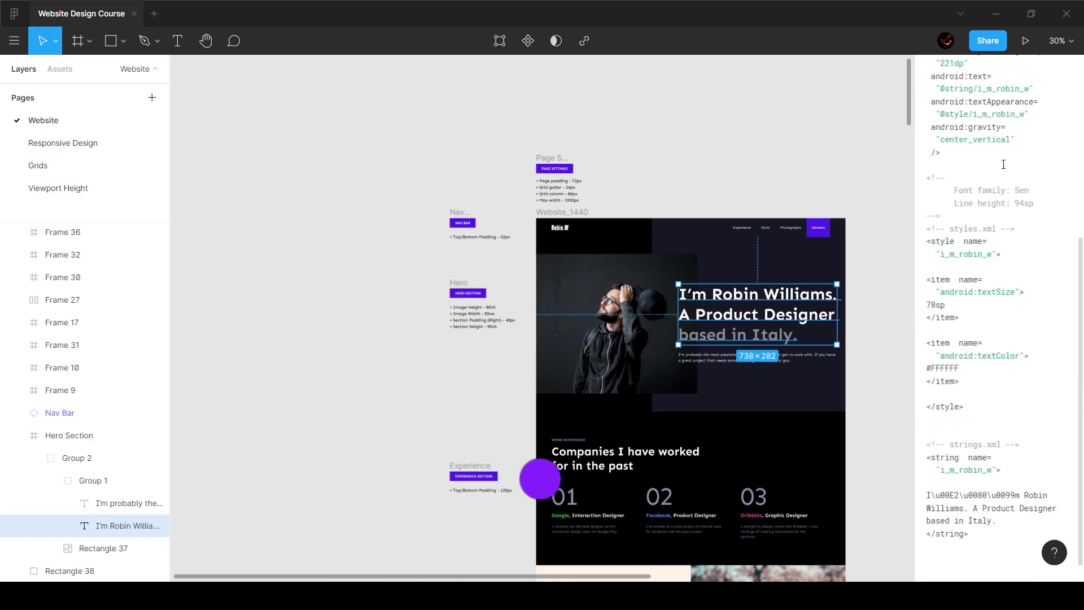
{"action": "scroll", "coordinate": [1003, 164], "scroll_direction": "up", "scroll_amount": 5}
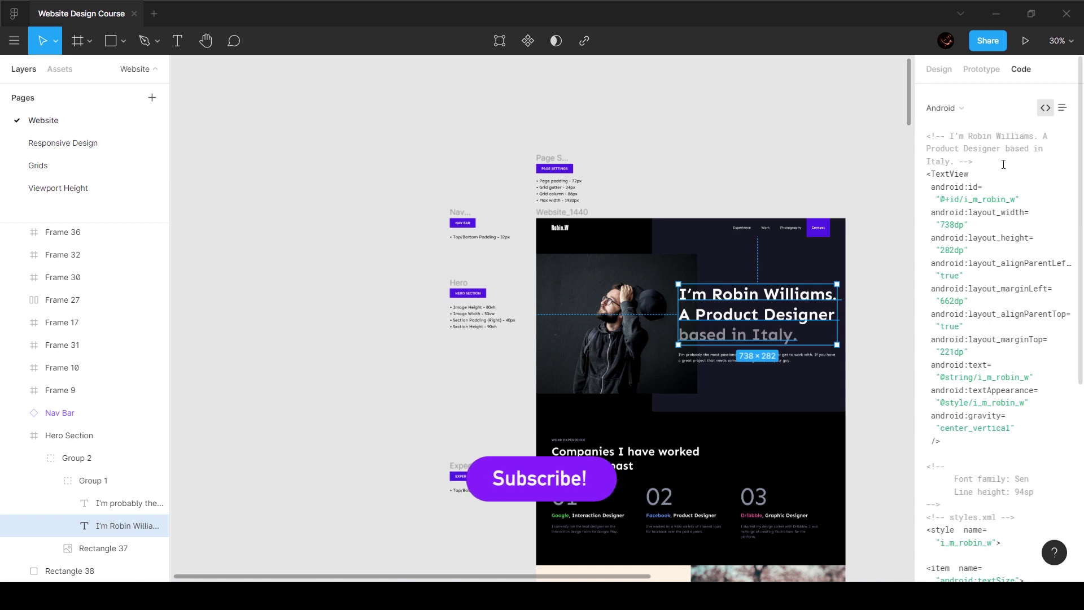
{"action": "left_click", "coordinate": [939, 69]}
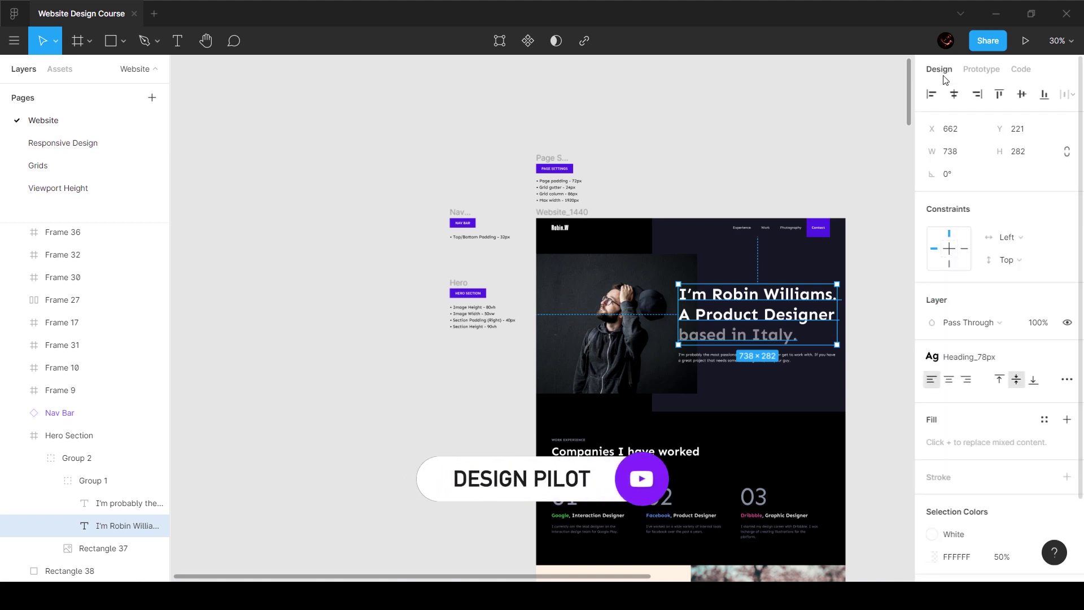
- Deselect the hero heading and select the Robin.W logo vector
{"action": "left_click", "coordinate": [753, 175]}
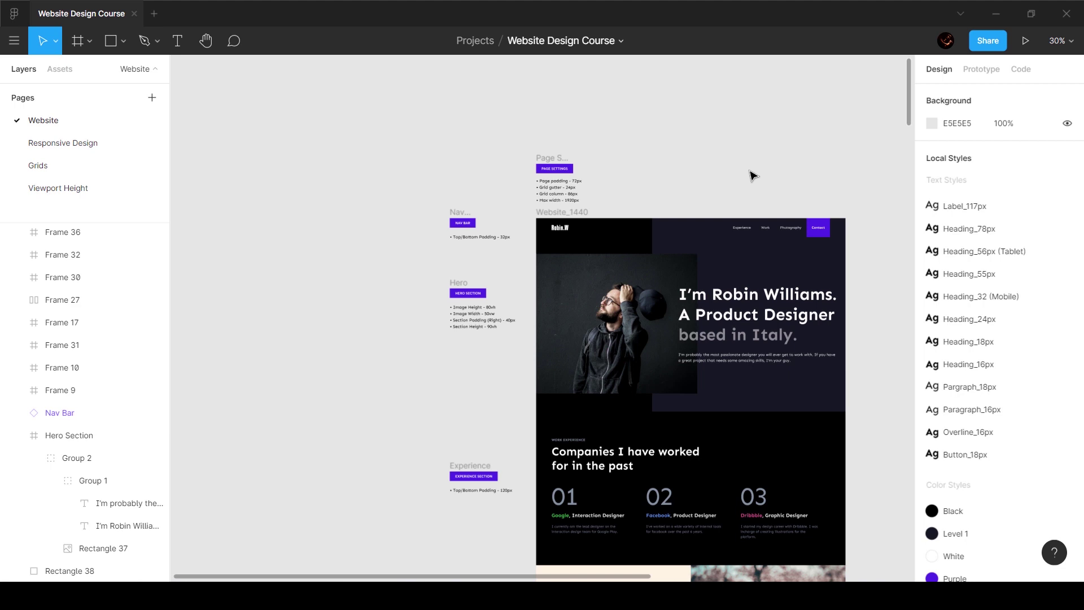
{"action": "scroll", "coordinate": [609, 222], "scroll_direction": "up", "scroll_amount": 6}
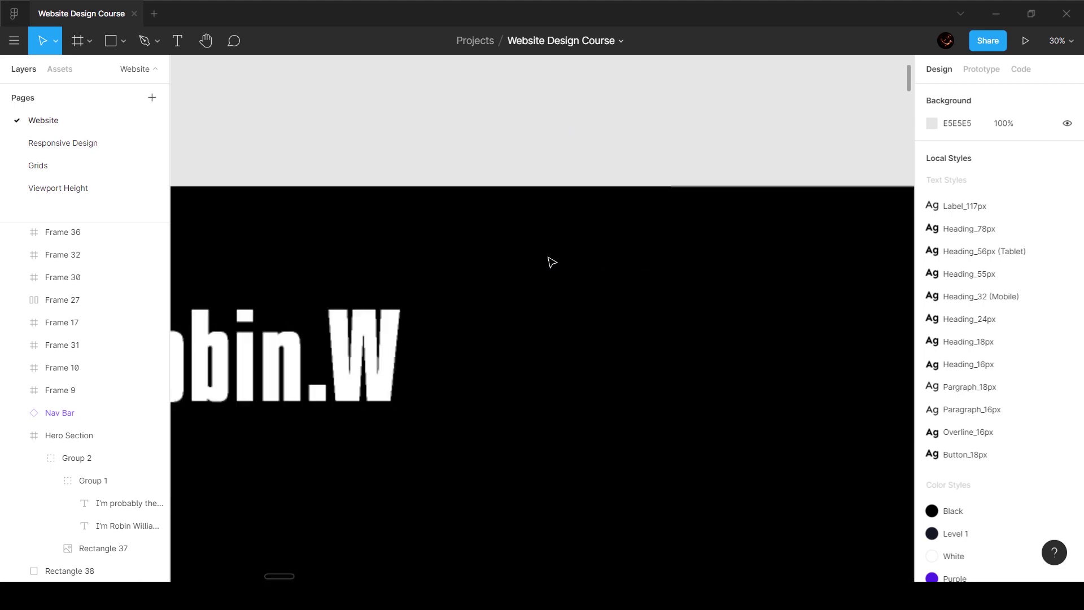
{"action": "scroll", "coordinate": [551, 262], "scroll_direction": "down", "scroll_amount": 2}
{"action": "double_click", "coordinate": [367, 339]}
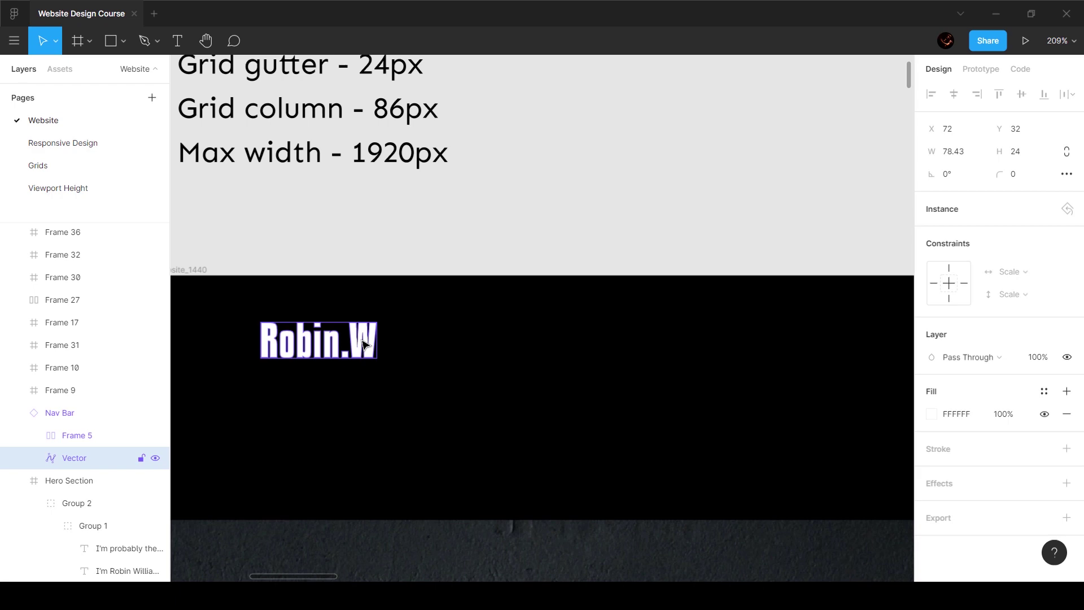
- Add a 1x SVG export setting to the Robin.W logo
{"action": "left_click", "coordinate": [1067, 517]}
{"action": "scroll", "coordinate": [1005, 486], "scroll_direction": "down", "scroll_amount": 2}
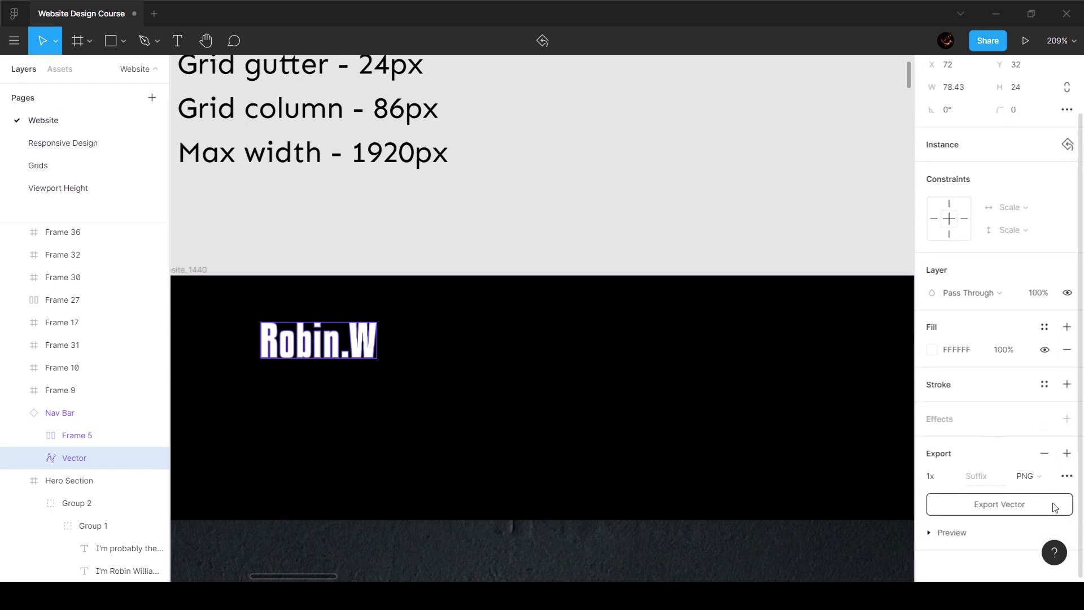
{"action": "left_click", "coordinate": [1036, 473]}
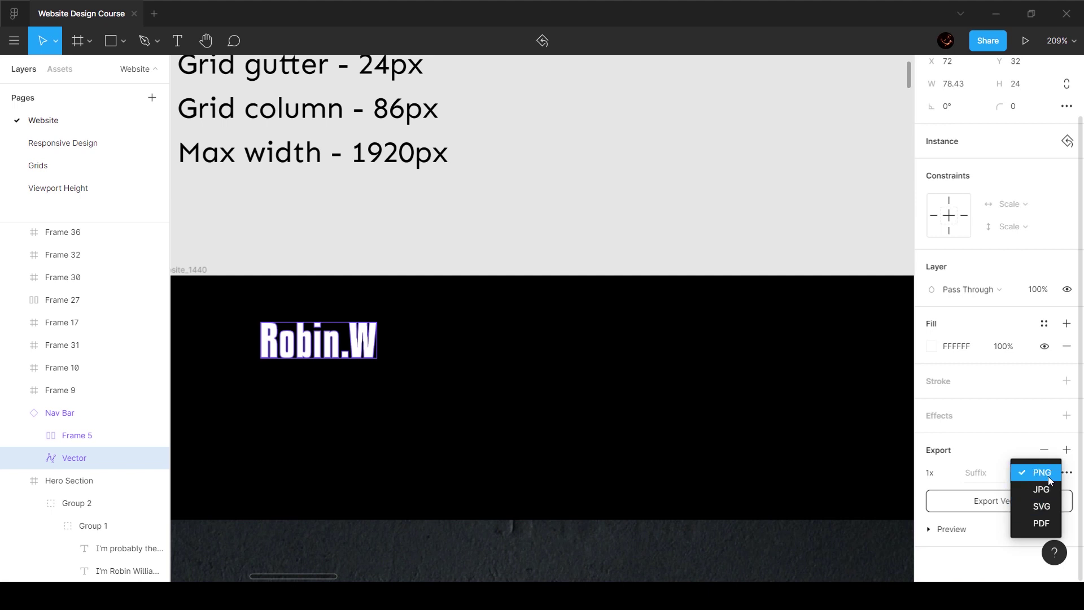
{"action": "left_click", "coordinate": [1029, 506]}
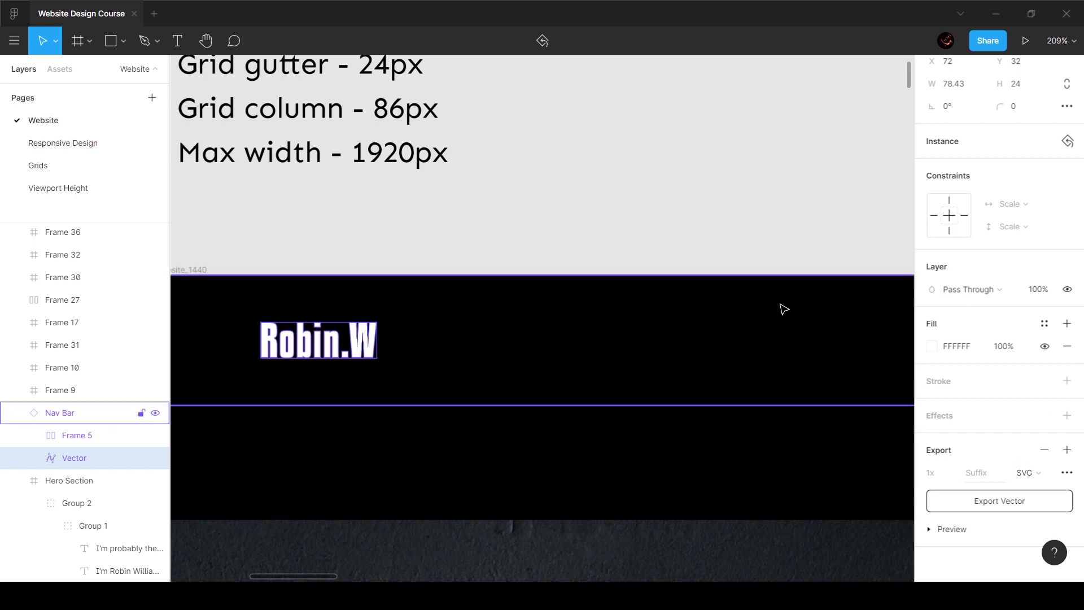
{"action": "scroll", "coordinate": [738, 276], "scroll_direction": "down", "scroll_amount": 5}
{"action": "scroll", "coordinate": [778, 273], "scroll_direction": "down", "scroll_amount": 2}
{"action": "scroll", "coordinate": [778, 273], "scroll_direction": "up", "scroll_amount": 4}
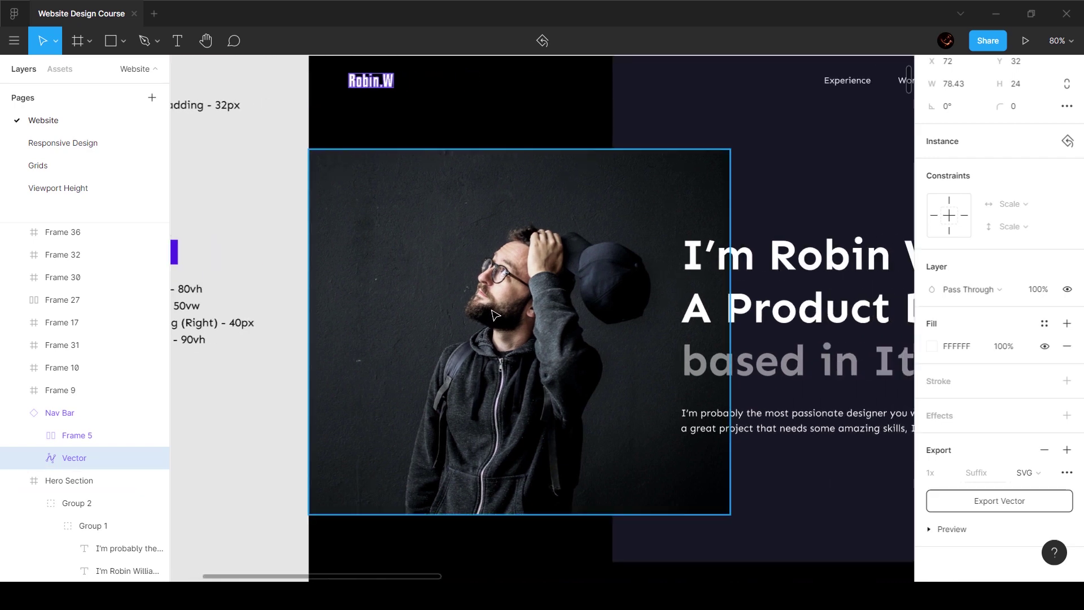
- Duplicate the hero portrait image to the left of the Website_1440 frame
{"action": "left_click", "coordinate": [495, 315]}
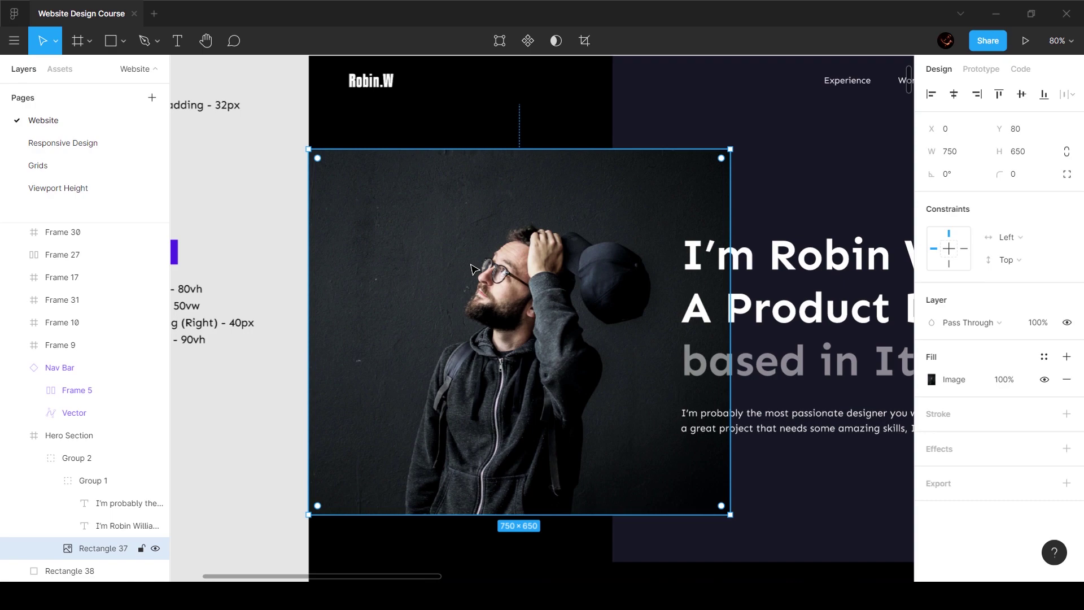
{"action": "scroll", "coordinate": [473, 269], "scroll_direction": "down", "scroll_amount": 5}
{"action": "left_click_drag", "start_coordinate": [494, 287], "coordinate": [367, 291]}
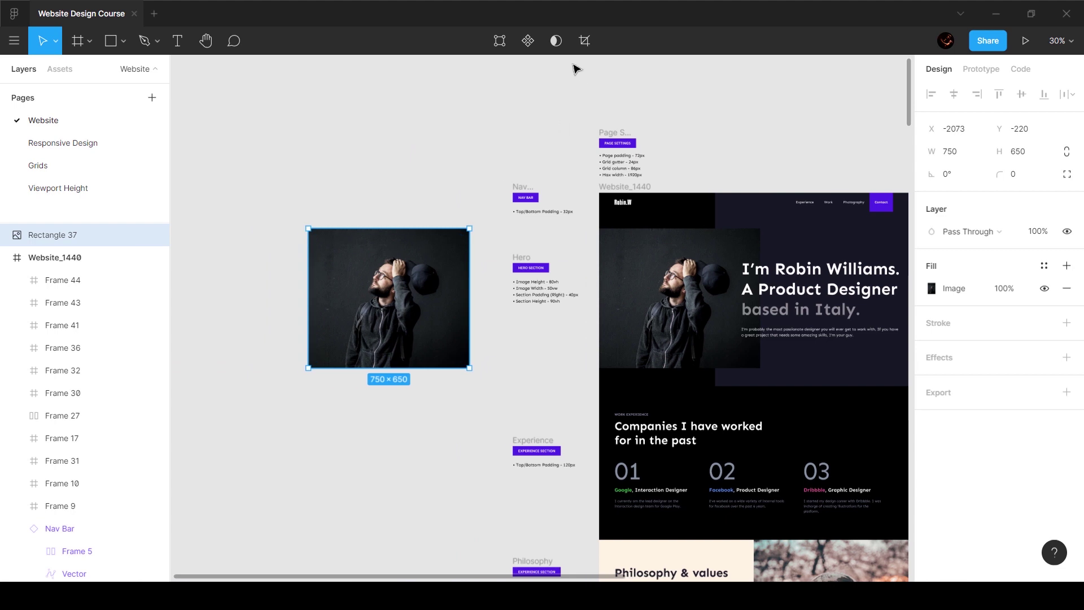
- Set the copy's image fill to Crop and extend it to show the full photo
{"action": "left_click", "coordinate": [932, 288]}
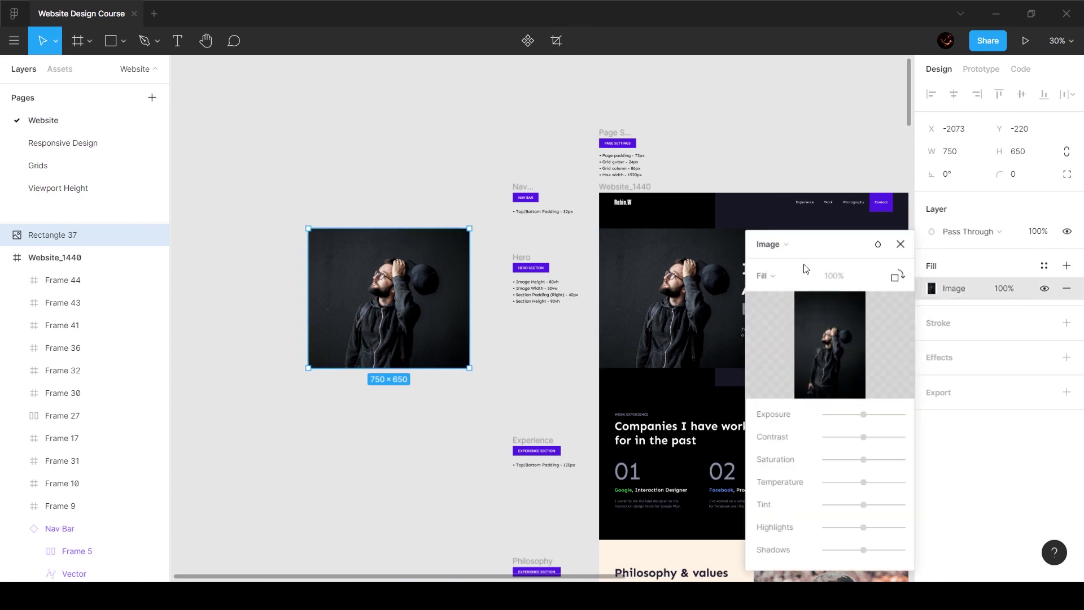
{"action": "left_click", "coordinate": [765, 276]}
{"action": "left_click", "coordinate": [781, 305]}
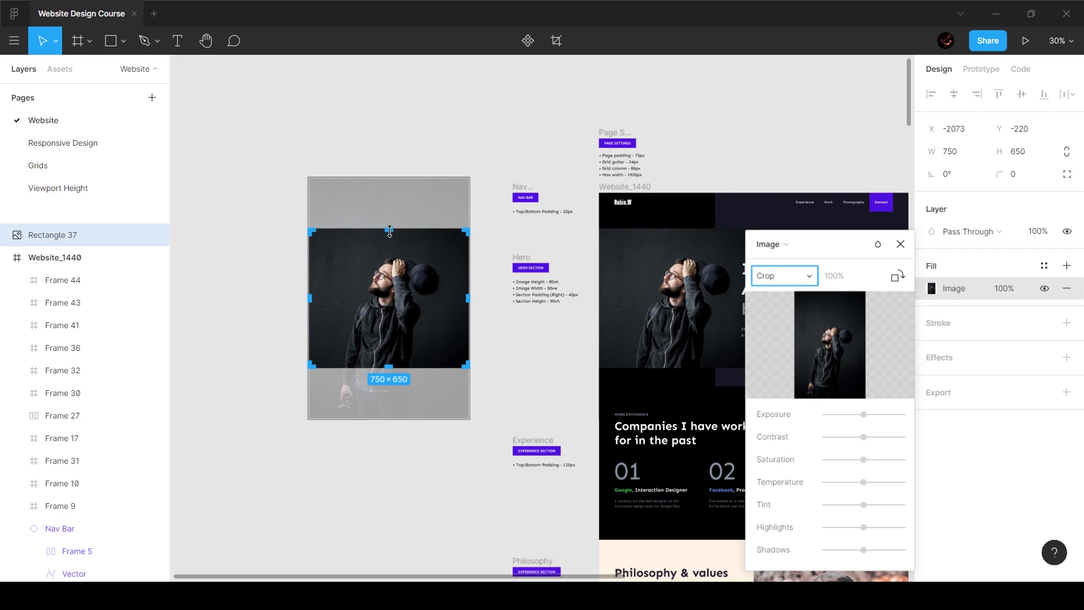
{"action": "left_click_drag", "start_coordinate": [390, 230], "coordinate": [390, 176]}
{"action": "left_click_drag", "start_coordinate": [390, 367], "coordinate": [435, 422]}
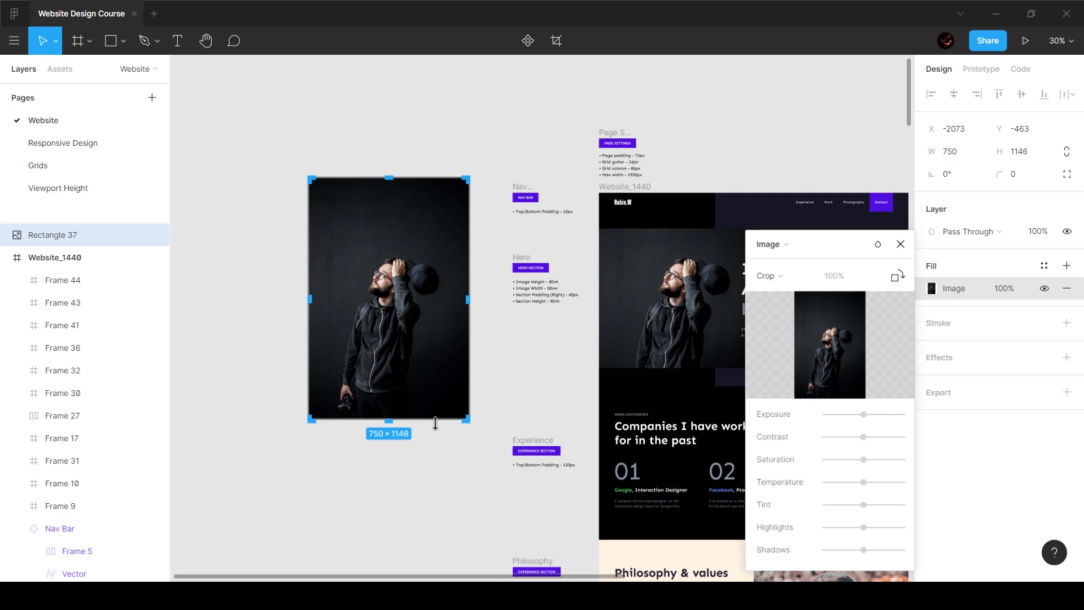
{"action": "left_click", "coordinate": [900, 244]}
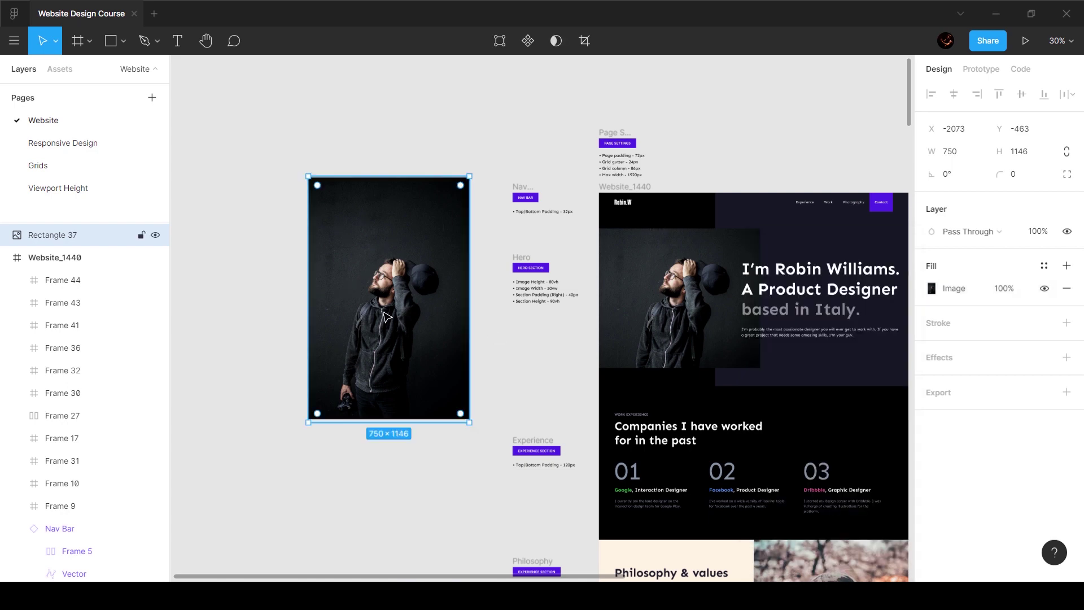
- Enlarge the uncropped portrait copy to 1538×2350 and deselect it
{"action": "scroll", "coordinate": [384, 323], "scroll_direction": "down", "scroll_amount": 5}
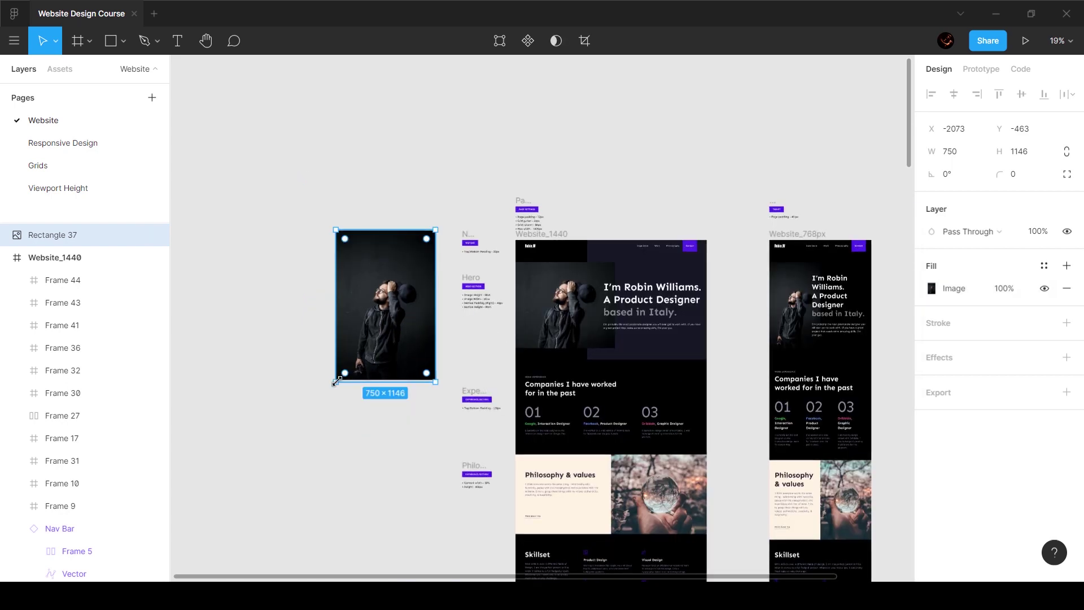
{"action": "left_click_drag", "start_coordinate": [336, 382], "coordinate": [232, 541]}
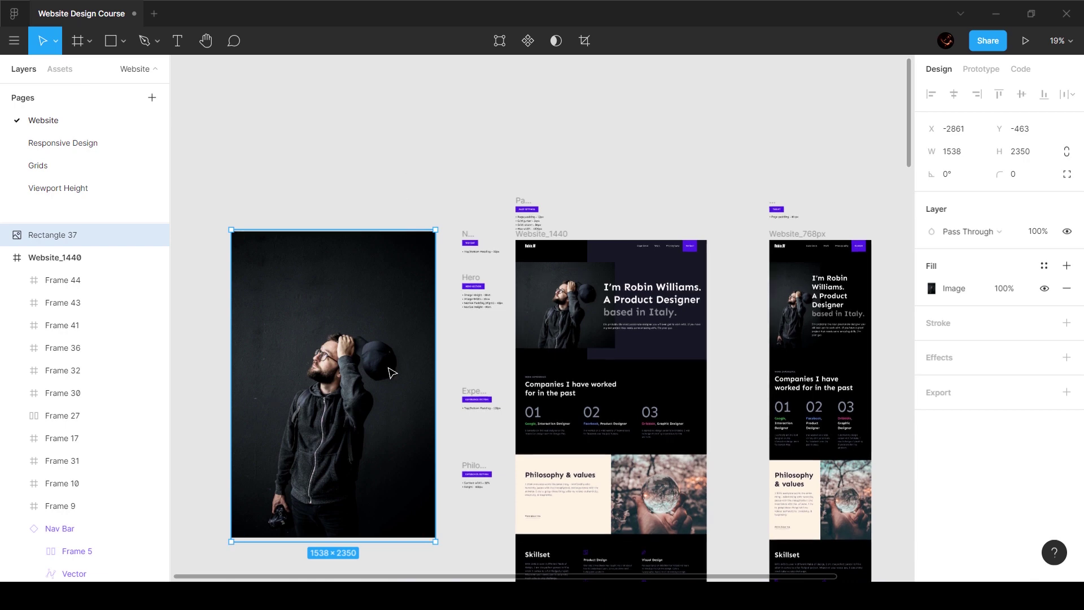
{"action": "key", "text": "Escape"}
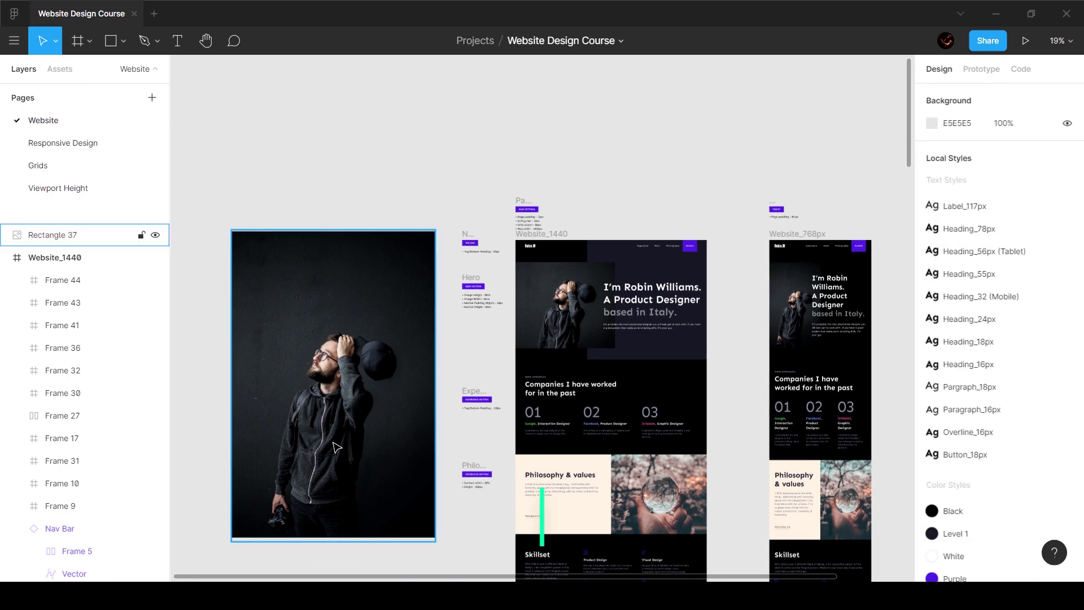
{"action": "left_click", "coordinate": [563, 304]}
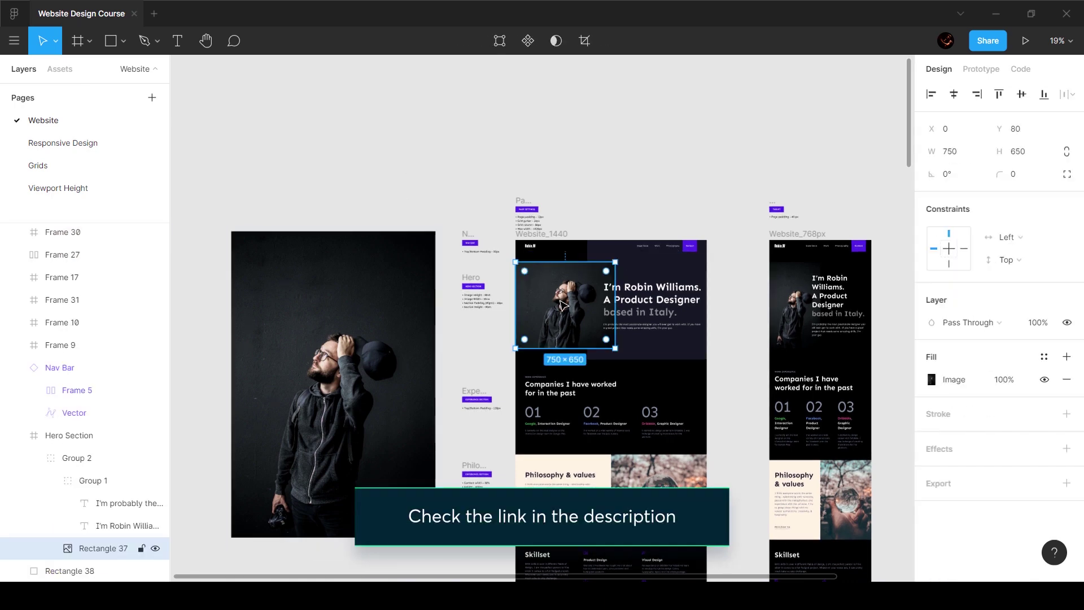
{"action": "left_click", "coordinate": [357, 422]}
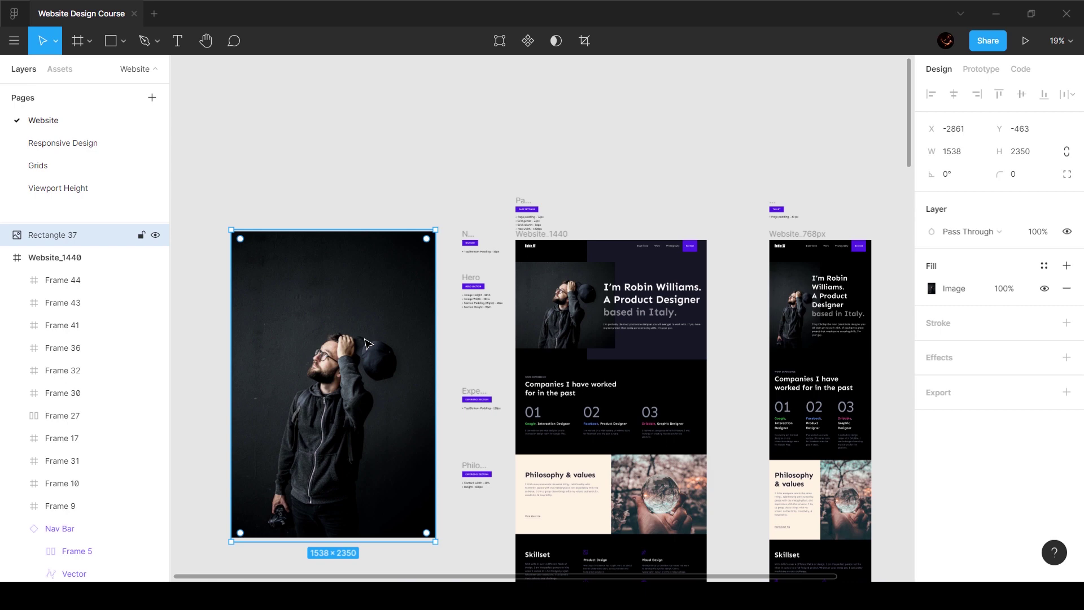
{"action": "scroll", "coordinate": [603, 295], "scroll_direction": "up", "scroll_amount": 5}
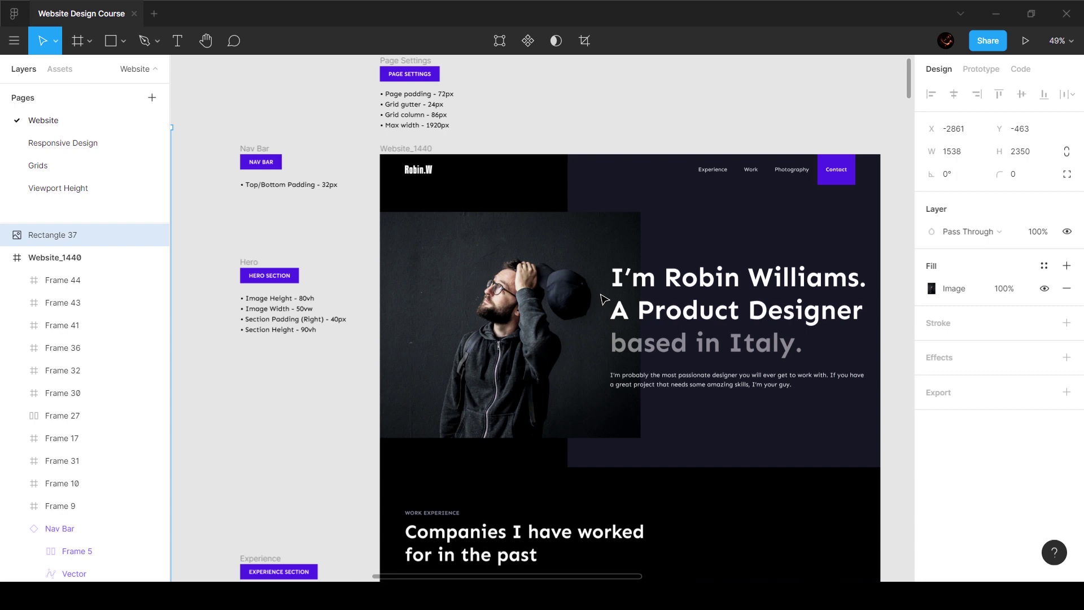
{"action": "scroll", "coordinate": [593, 300], "scroll_direction": "down", "scroll_amount": 5}
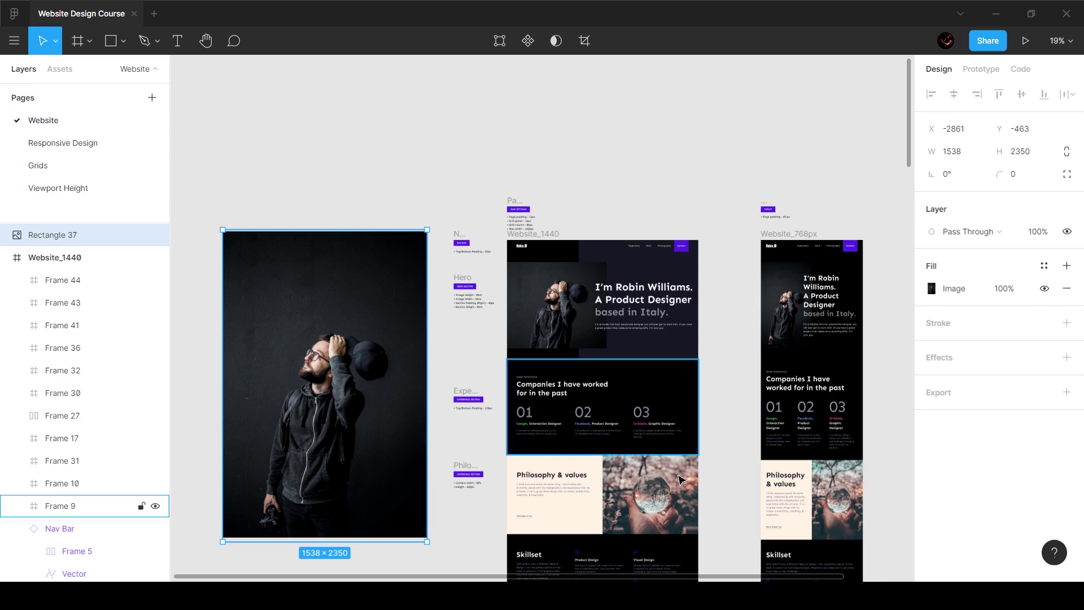
- Give the Philosophy & values photo (Rectangle 39) a JPG export setting at 2x scale
{"action": "left_click", "coordinate": [678, 497]}
{"action": "scroll", "coordinate": [678, 497], "scroll_direction": "up", "scroll_amount": 5}
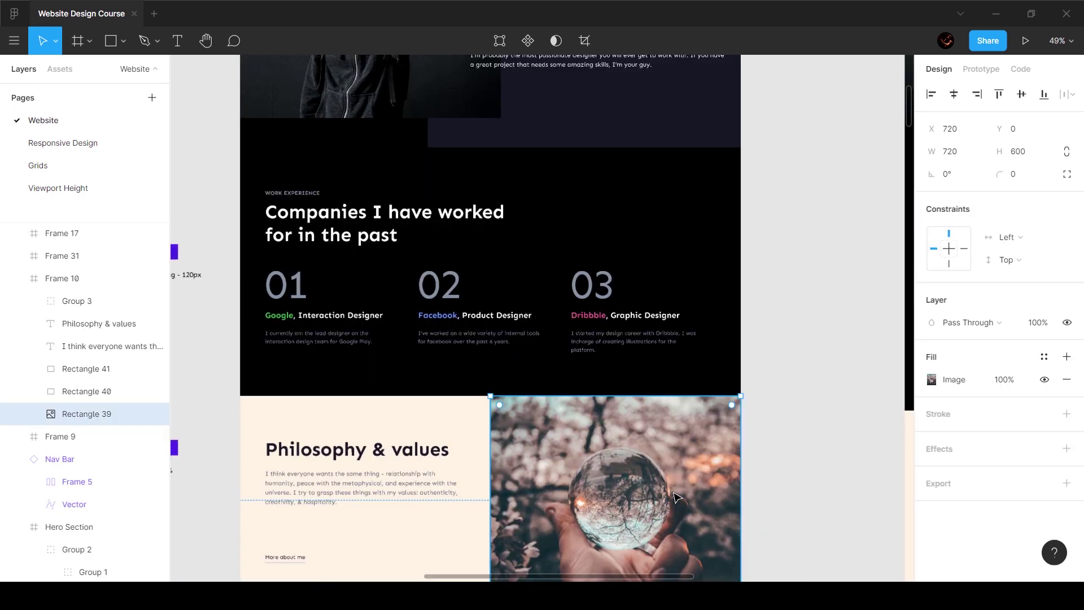
{"action": "scroll", "coordinate": [615, 360], "scroll_direction": "down", "scroll_amount": 3}
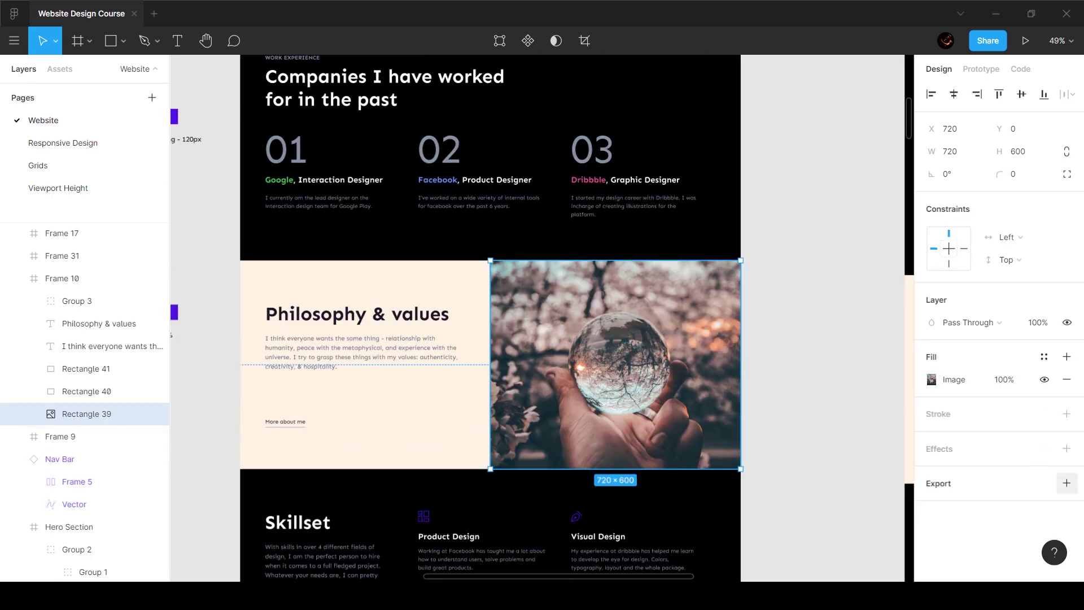
{"action": "left_click", "coordinate": [1067, 483]}
{"action": "left_click", "coordinate": [1032, 505]}
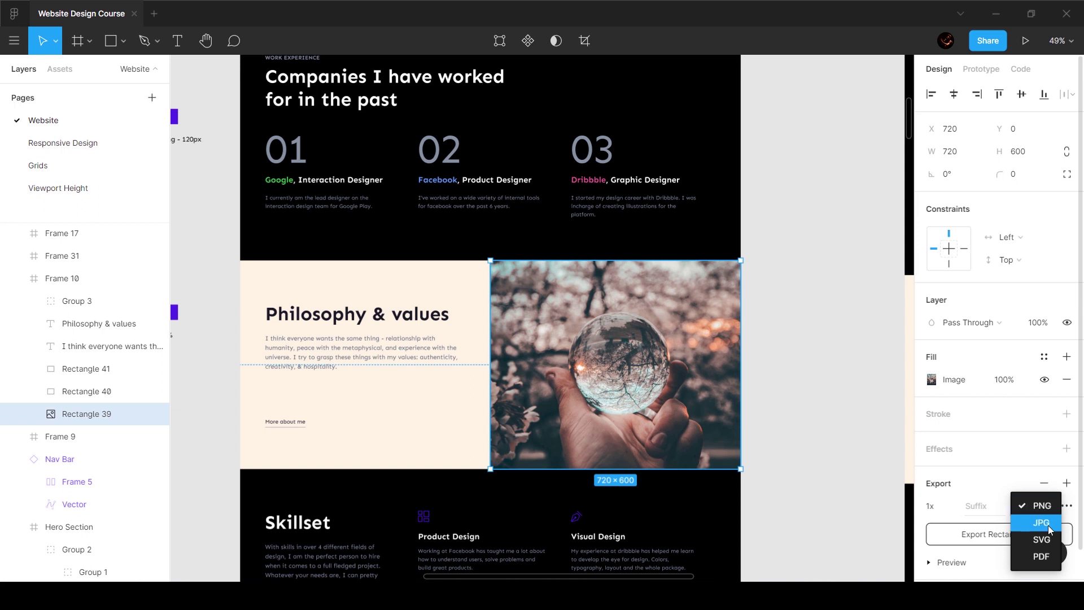
{"action": "left_click", "coordinate": [1046, 521]}
{"action": "left_click", "coordinate": [935, 506]}
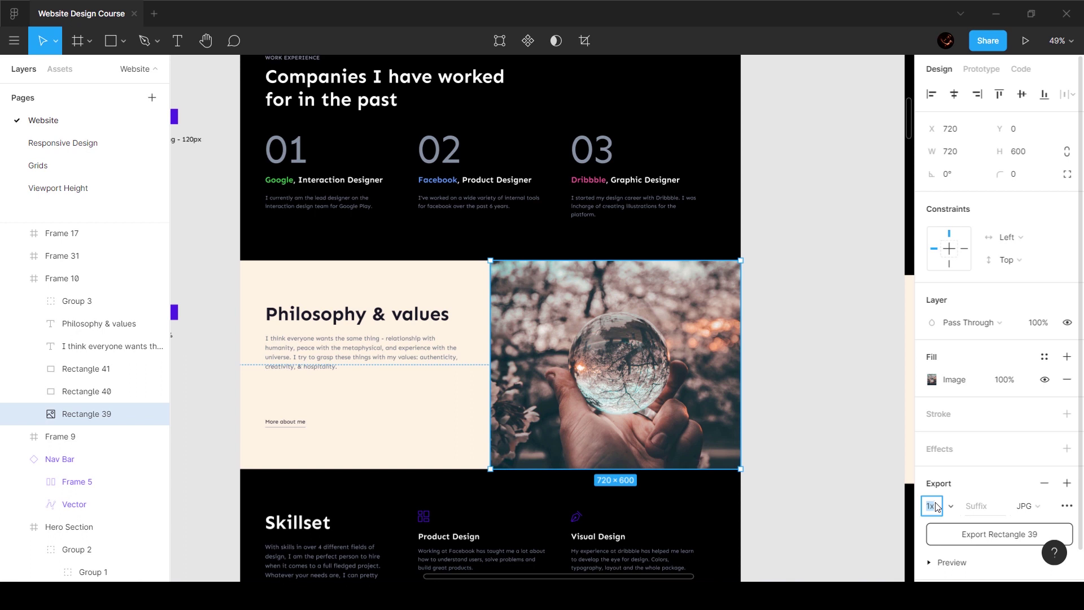
{"action": "type", "text": "2"}
{"action": "key", "text": "Return"}
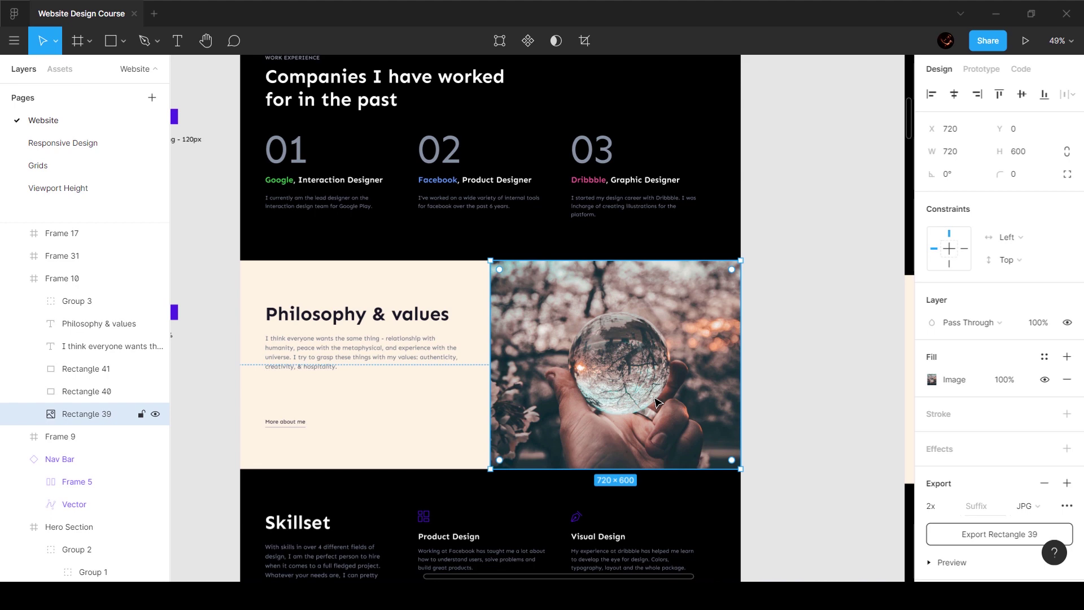
{"action": "scroll", "coordinate": [656, 402], "scroll_direction": "down", "scroll_amount": 5}
{"action": "left_click", "coordinate": [362, 351]}
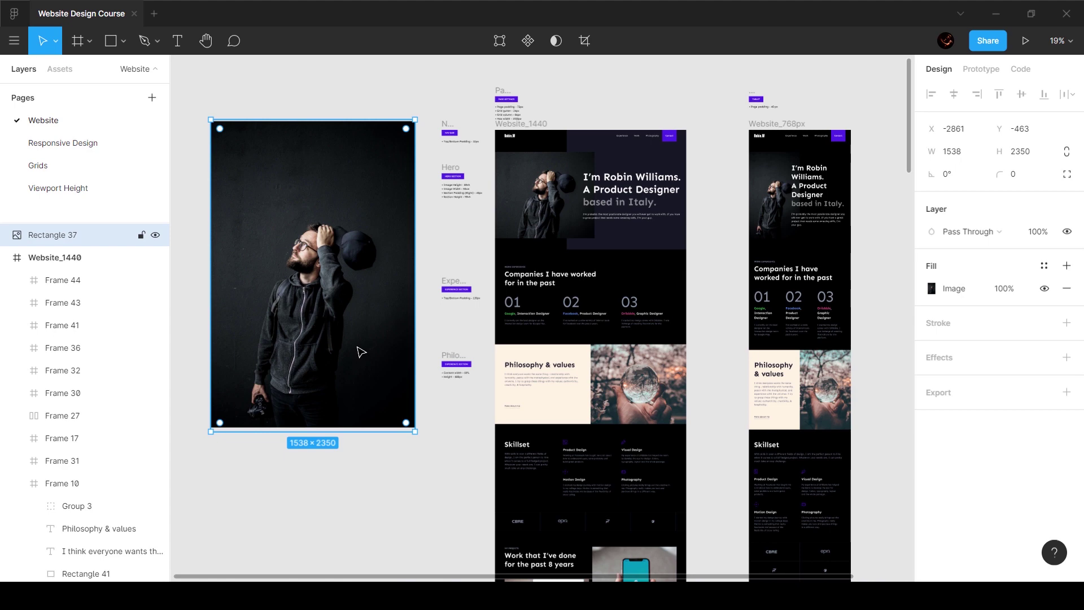
- Delete the selected 1538×2350 portrait copy, Rectangle 37
{"action": "key", "text": "Delete"}
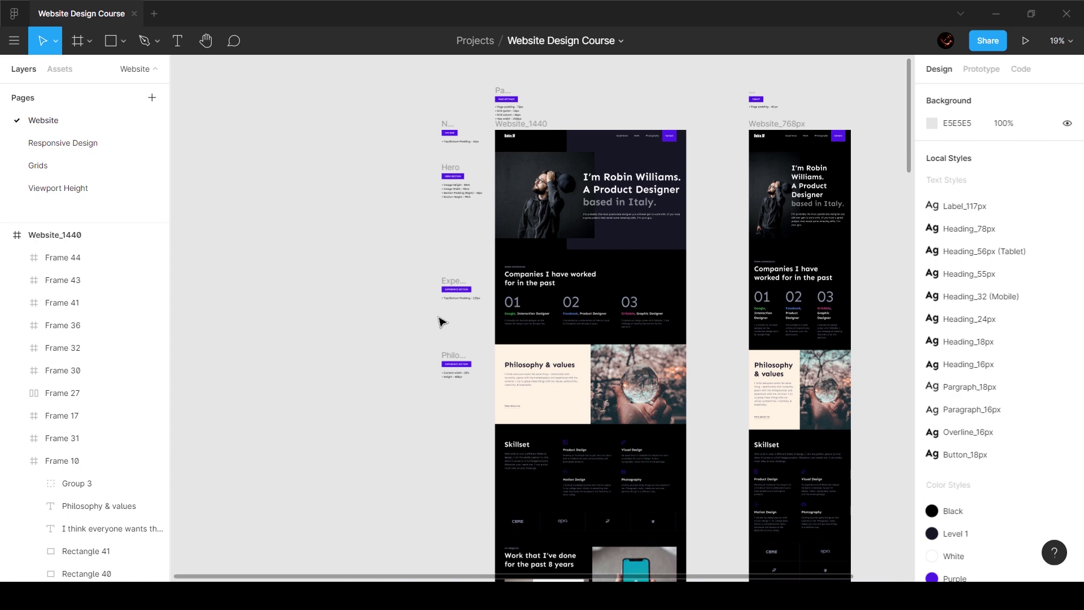